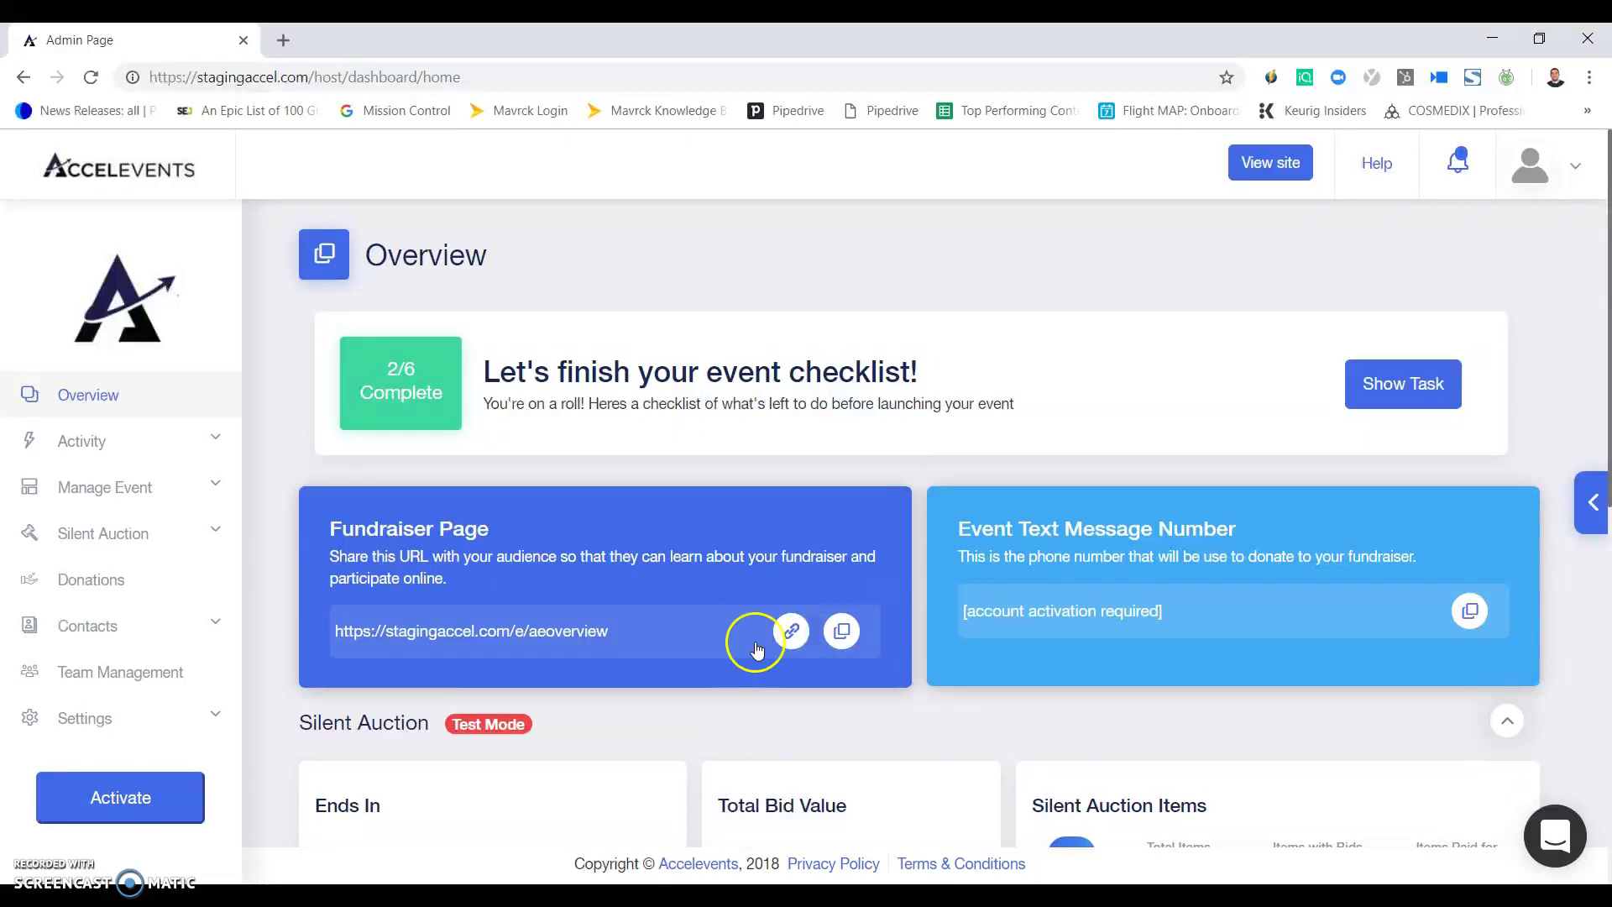
- Show the event checklist side panel, with 2 of 6 launch tasks done
{"action": "left_click", "coordinate": [1389, 386]}
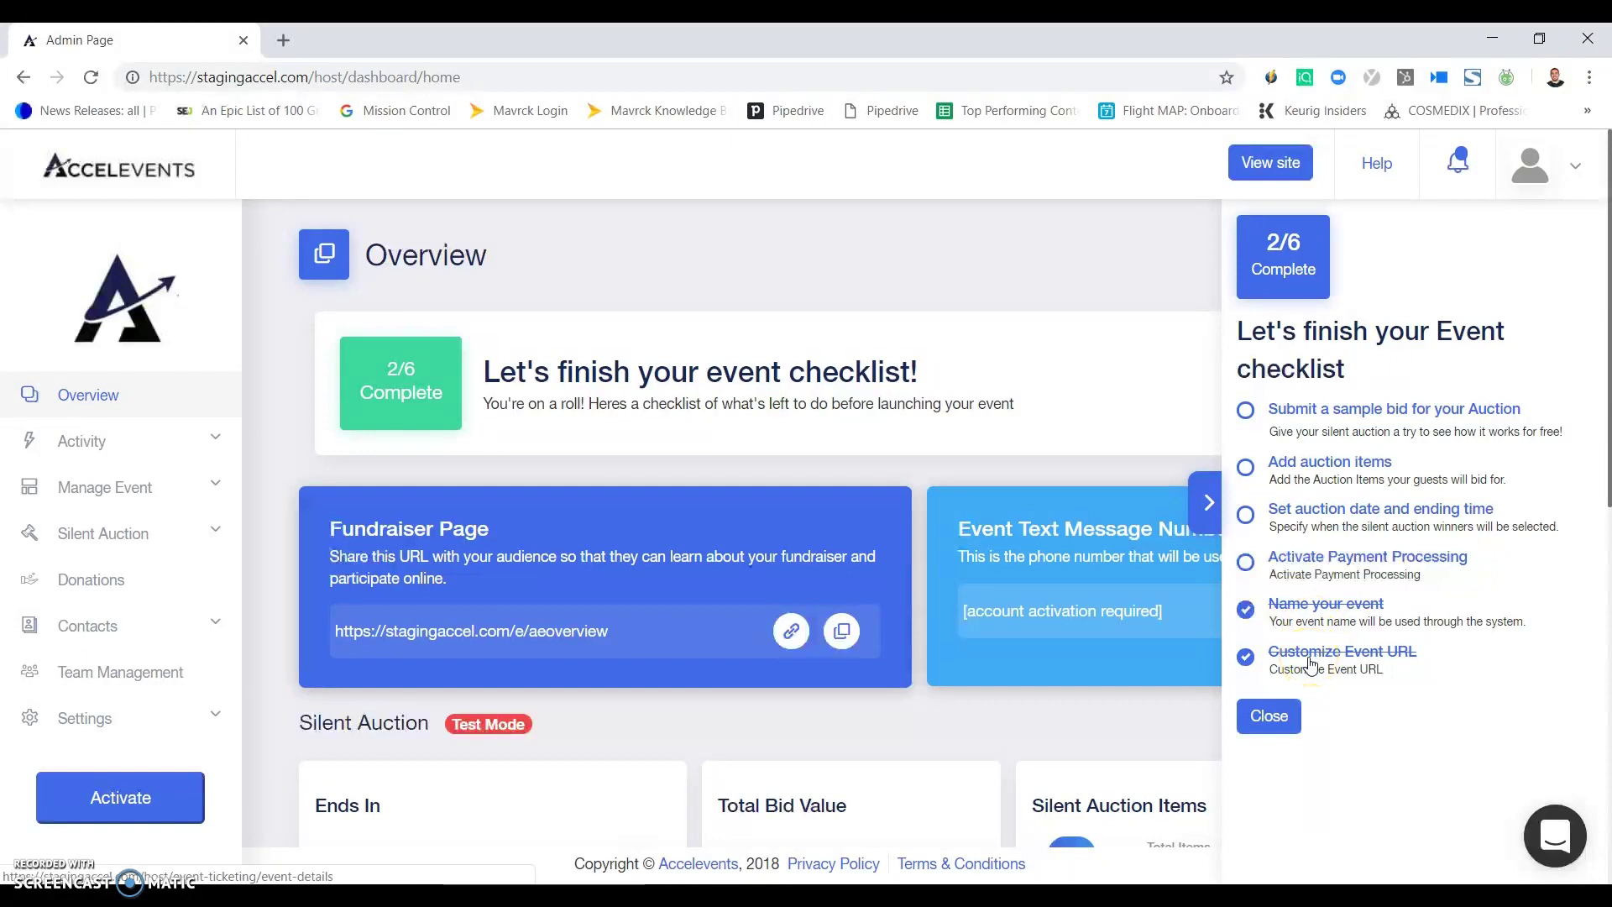
- Review the event name and custom fundraiser URL under Event Details, then return to Overview
{"action": "left_click", "coordinate": [129, 489]}
{"action": "left_click", "coordinate": [100, 534]}
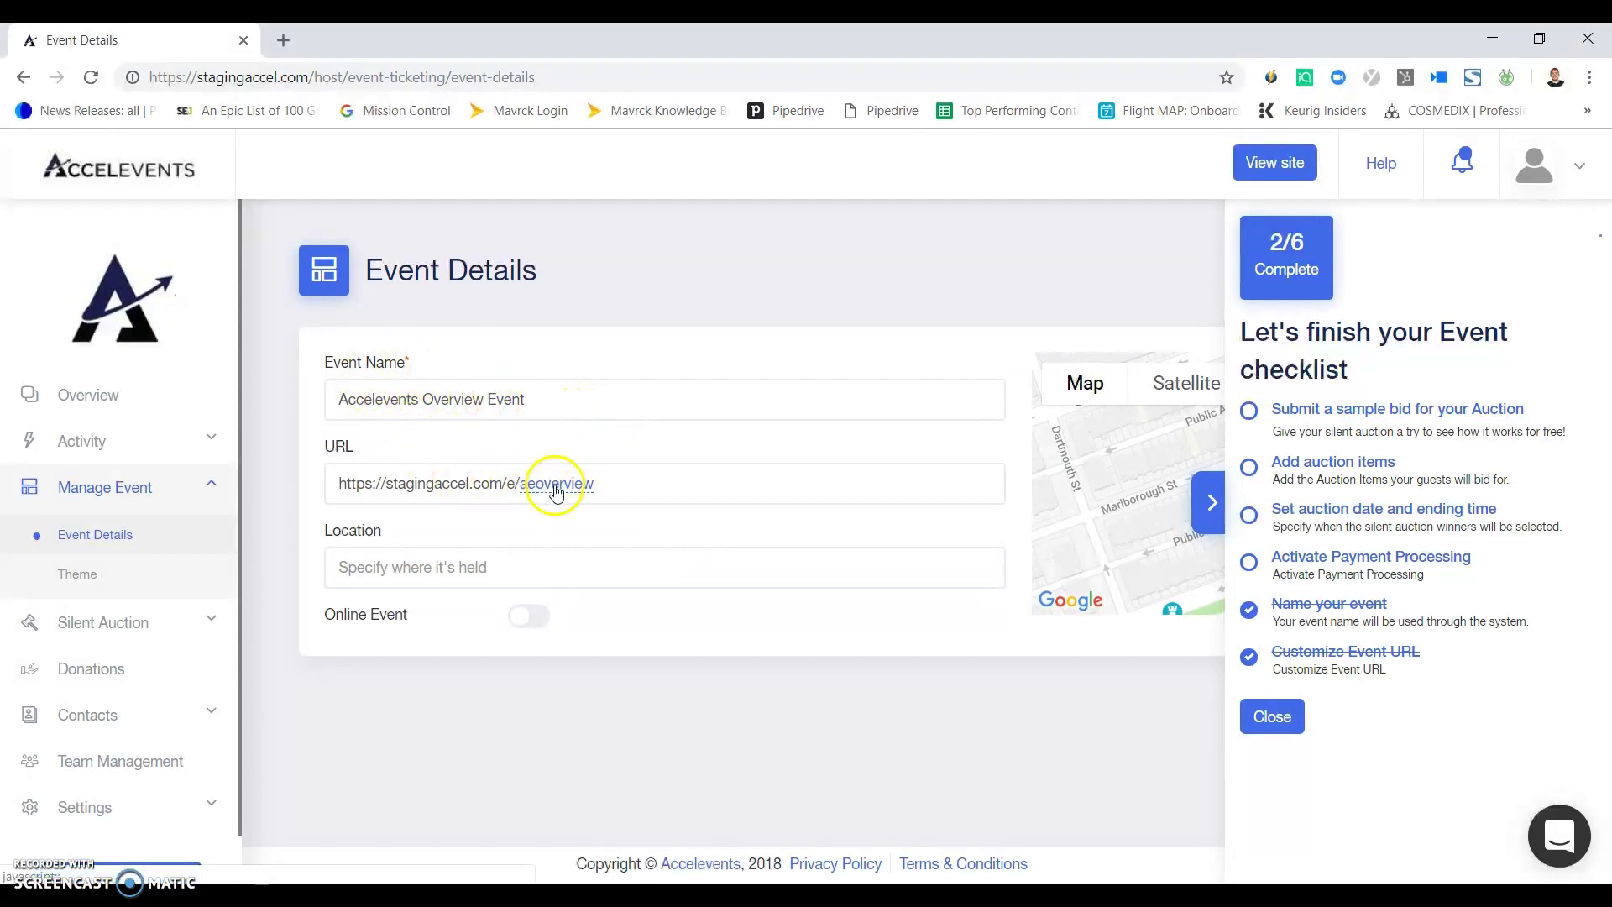
{"action": "left_click", "coordinate": [556, 492]}
{"action": "left_click", "coordinate": [108, 394]}
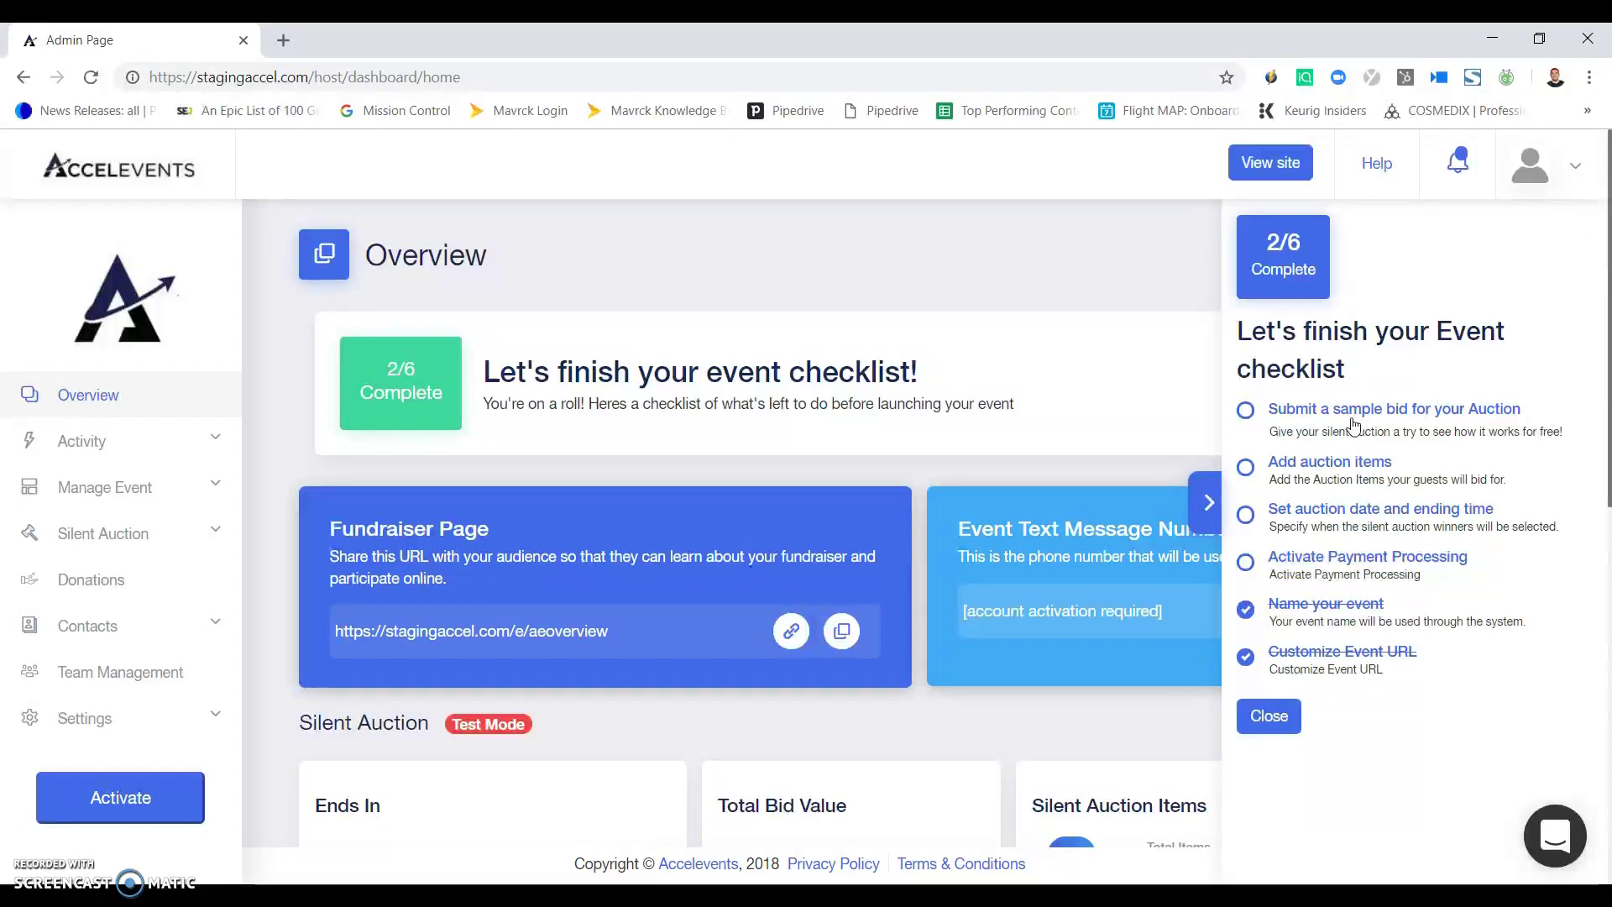
- Submit a sample auction bid with a cell phone number, advancing the checklist to 3 of 6
{"action": "left_click", "coordinate": [1338, 415]}
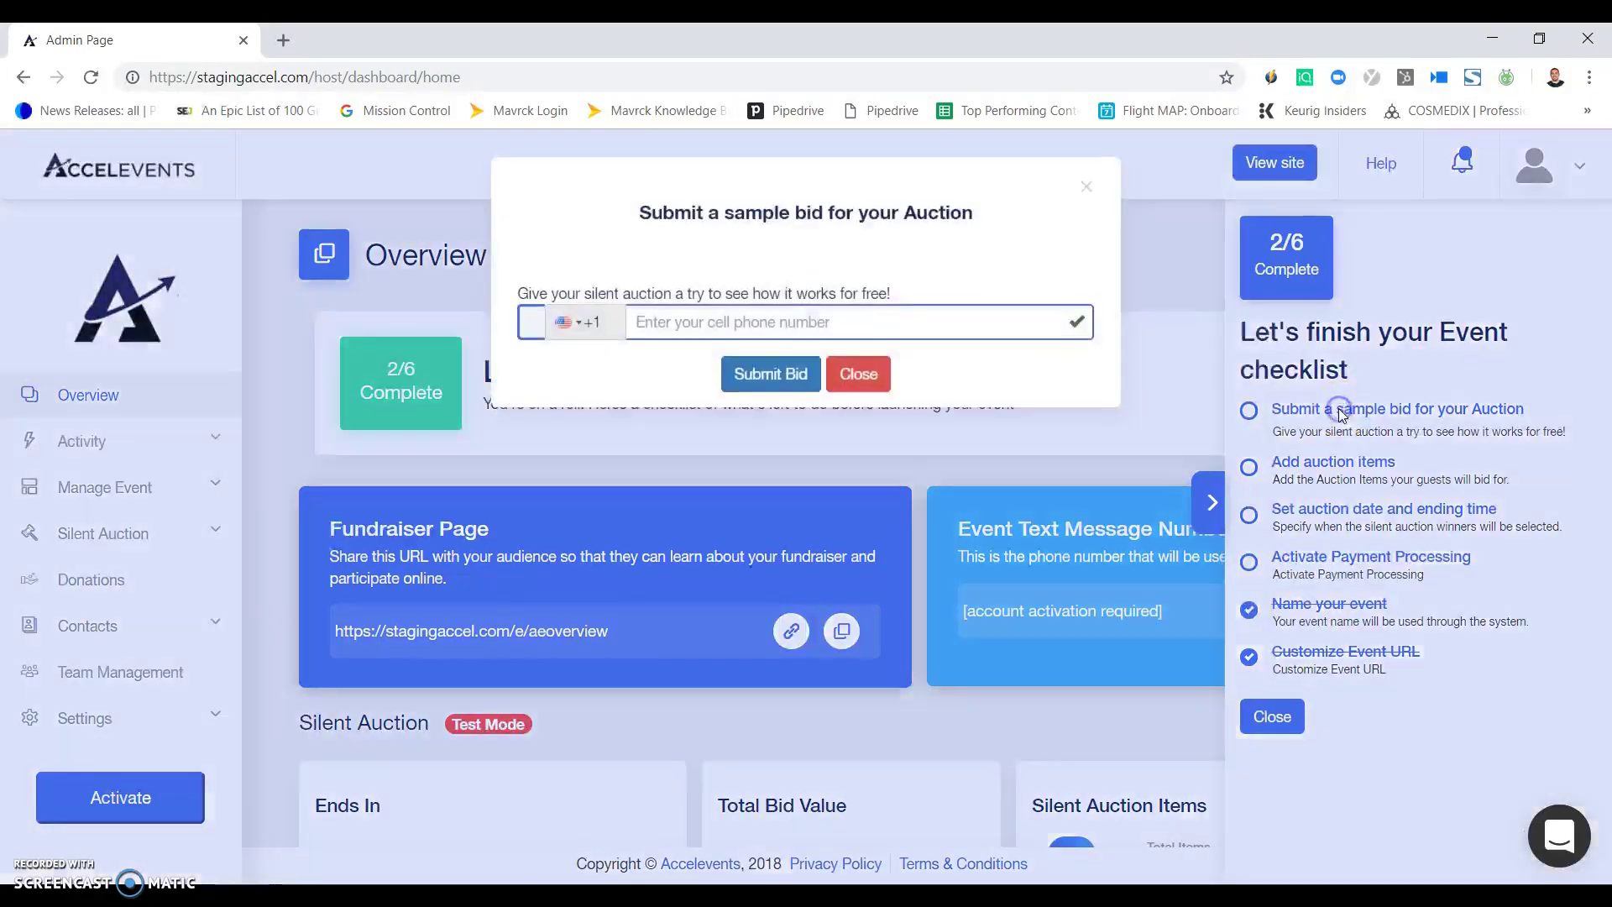
{"action": "left_click", "coordinate": [741, 324]}
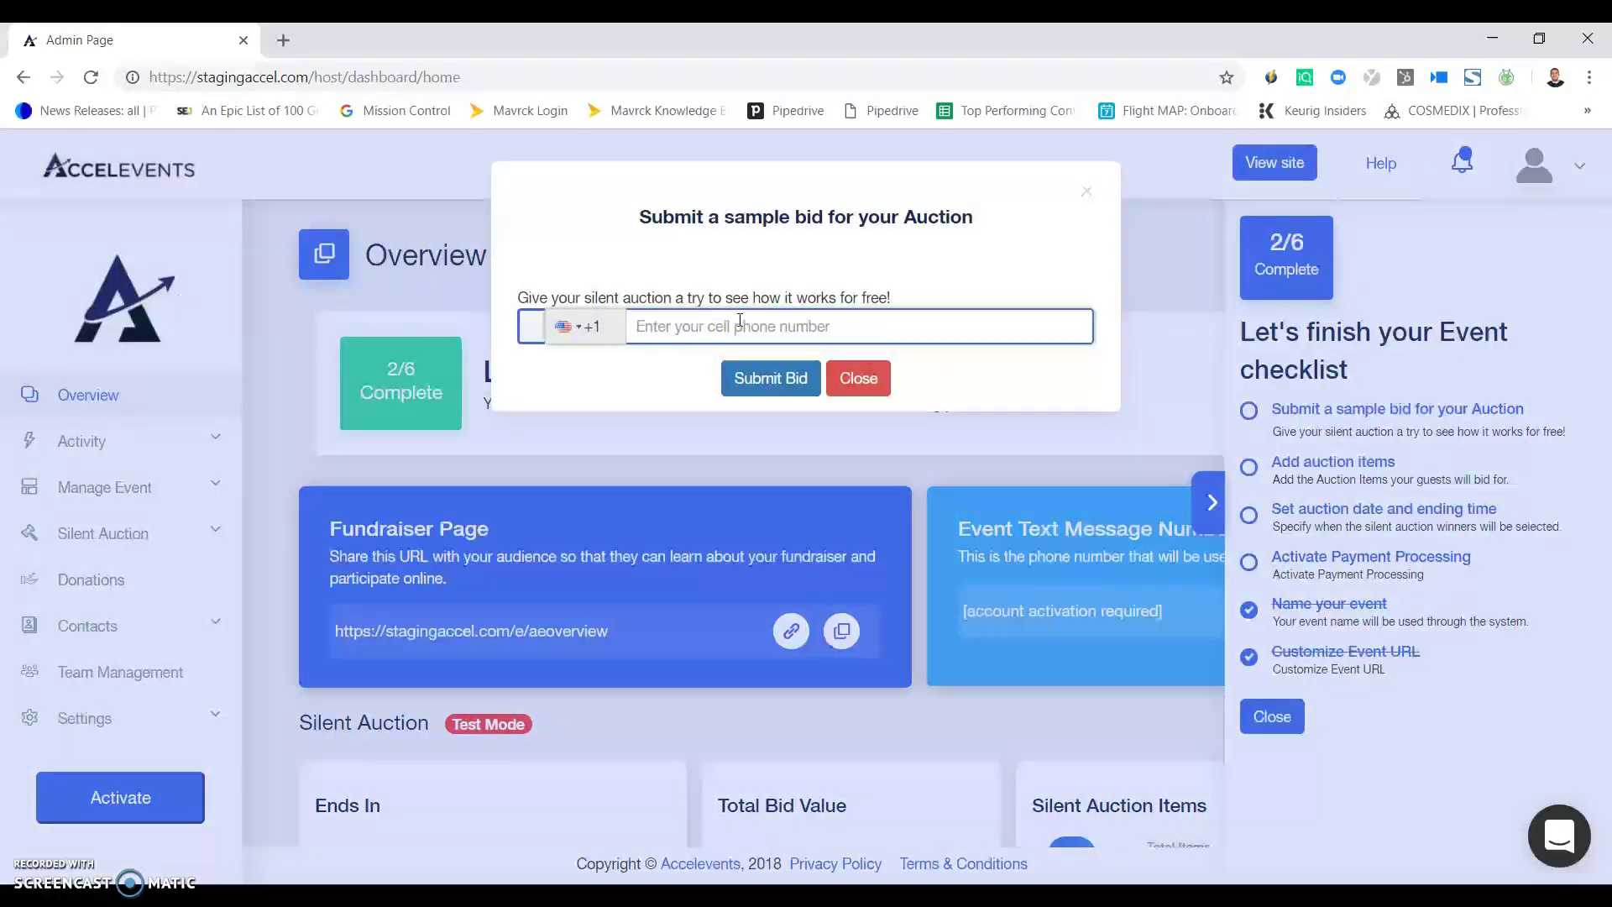
{"action": "type", "text": "5084"}
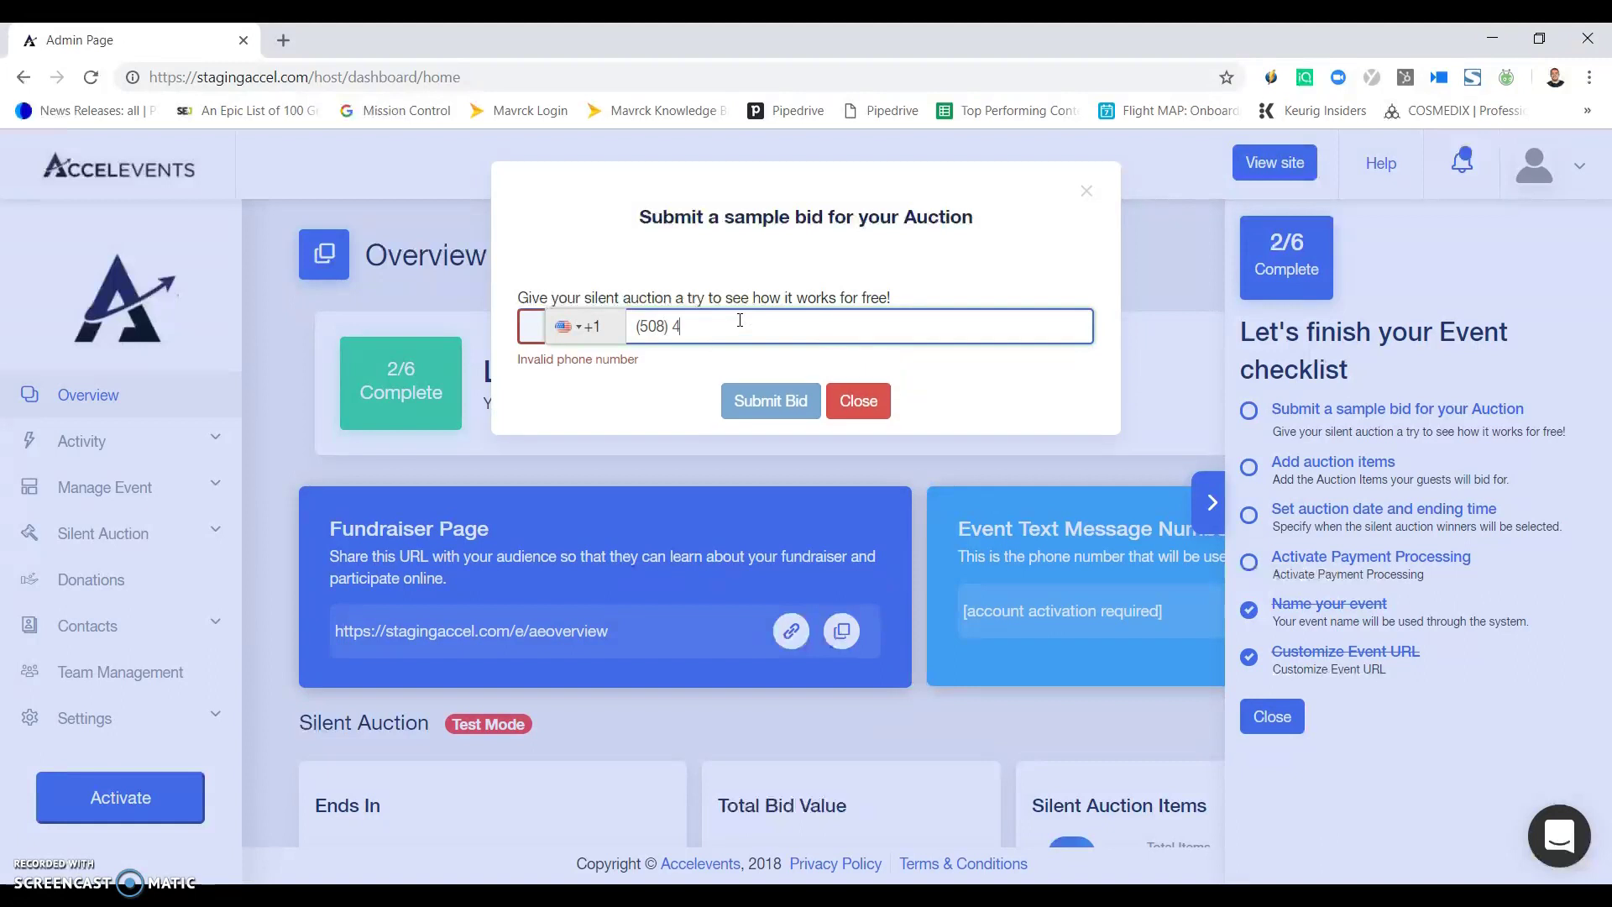
{"action": "type", "text": "4897"}
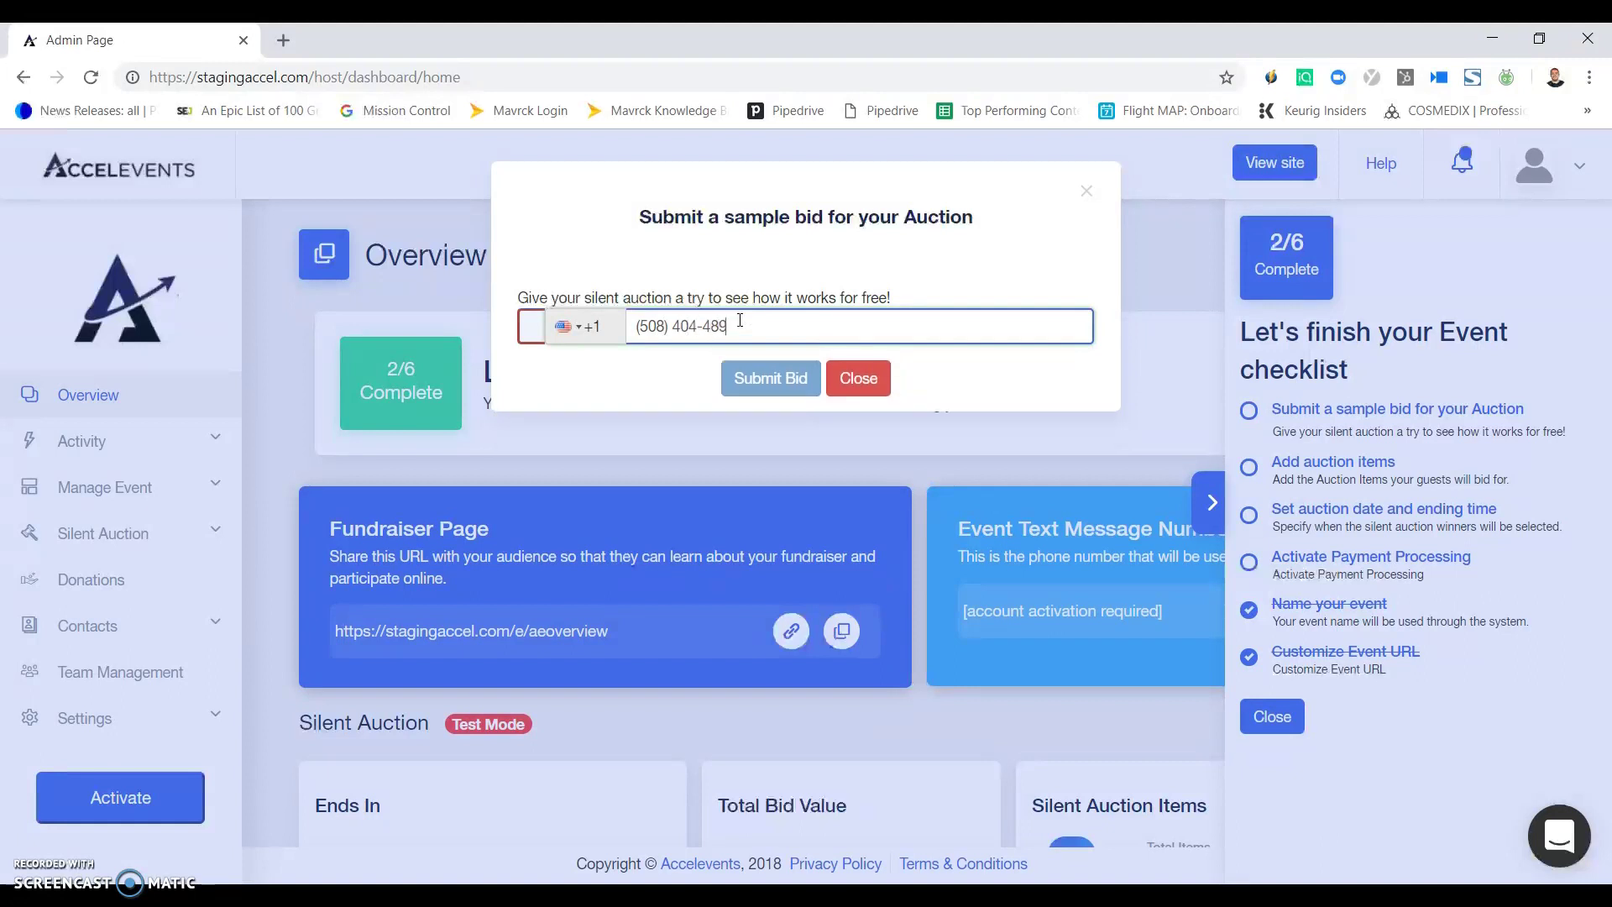
{"action": "left_click", "coordinate": [753, 376]}
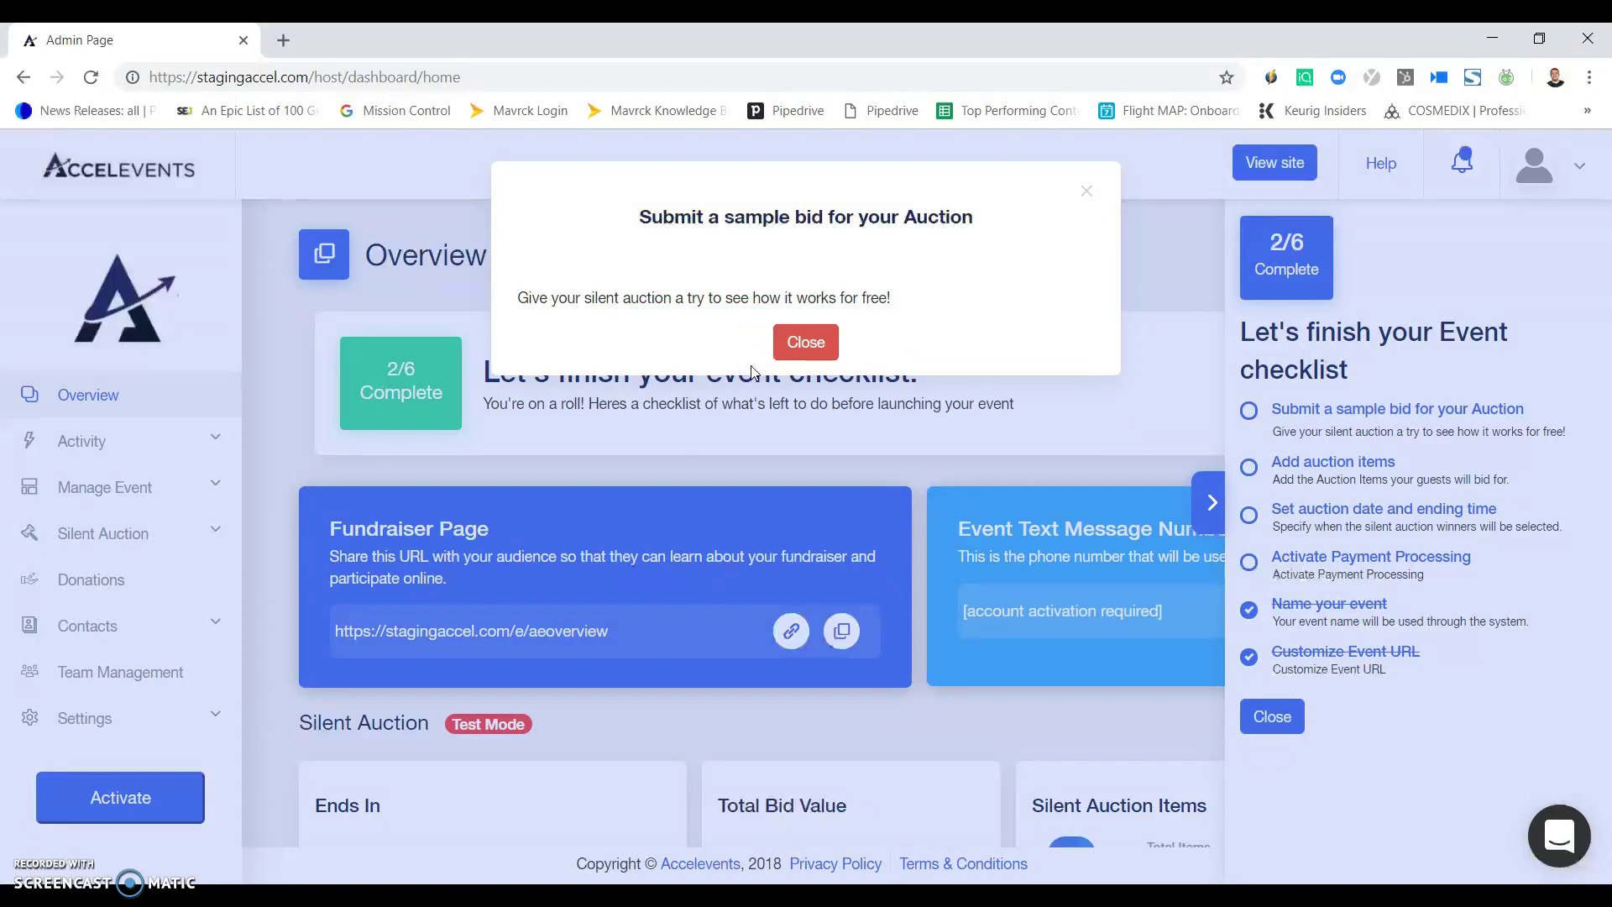
{"action": "left_click", "coordinate": [712, 345]}
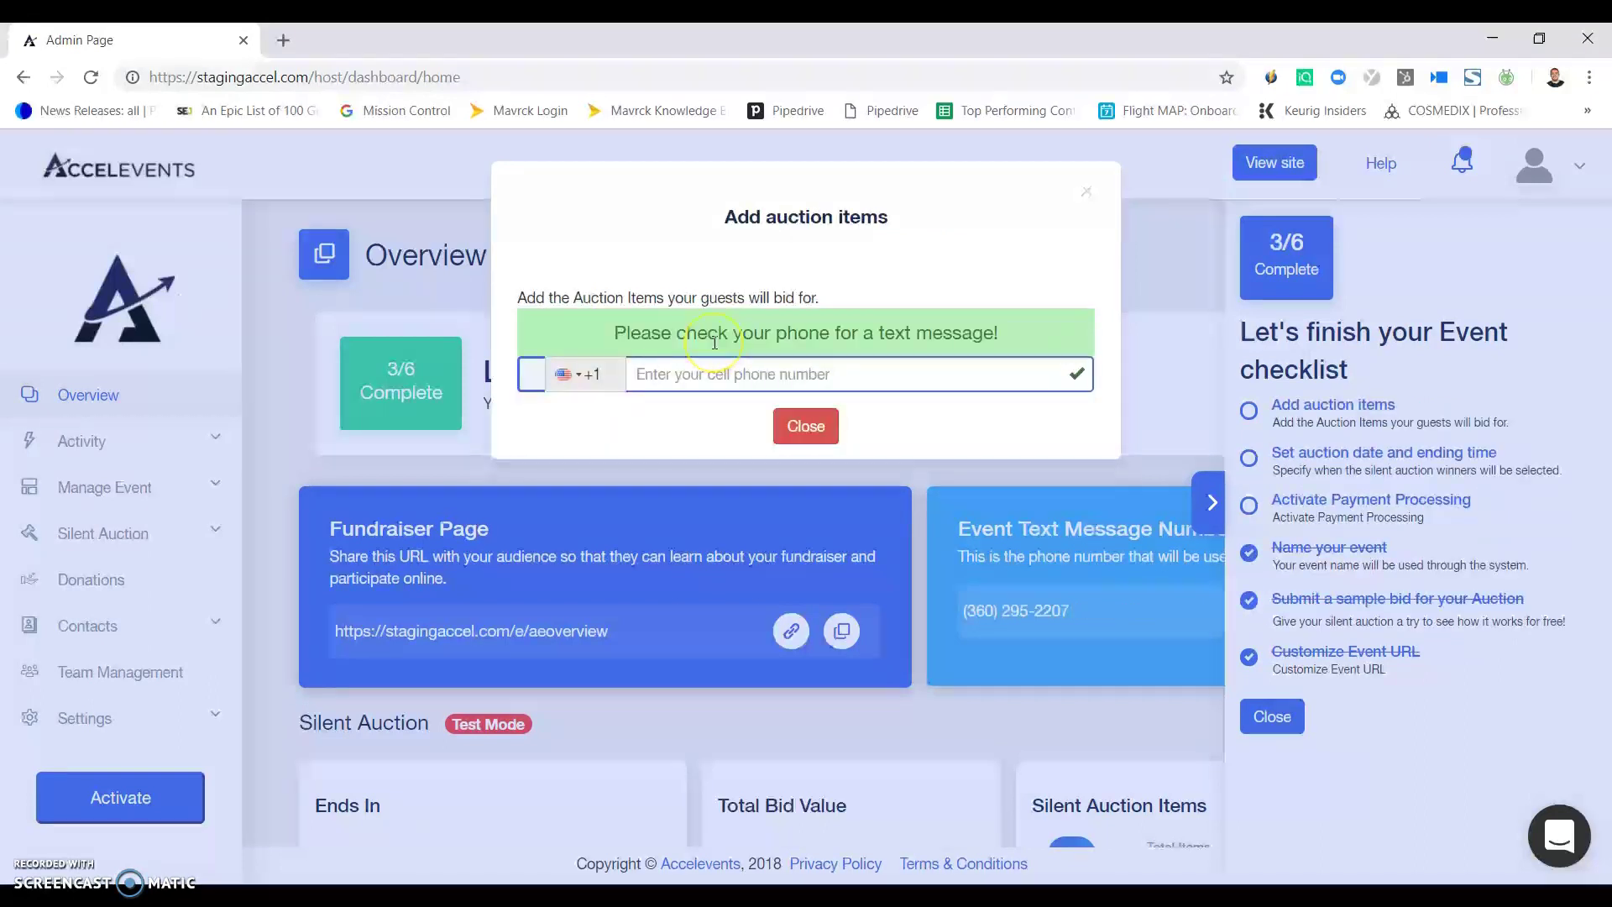
{"action": "left_click", "coordinate": [724, 338]}
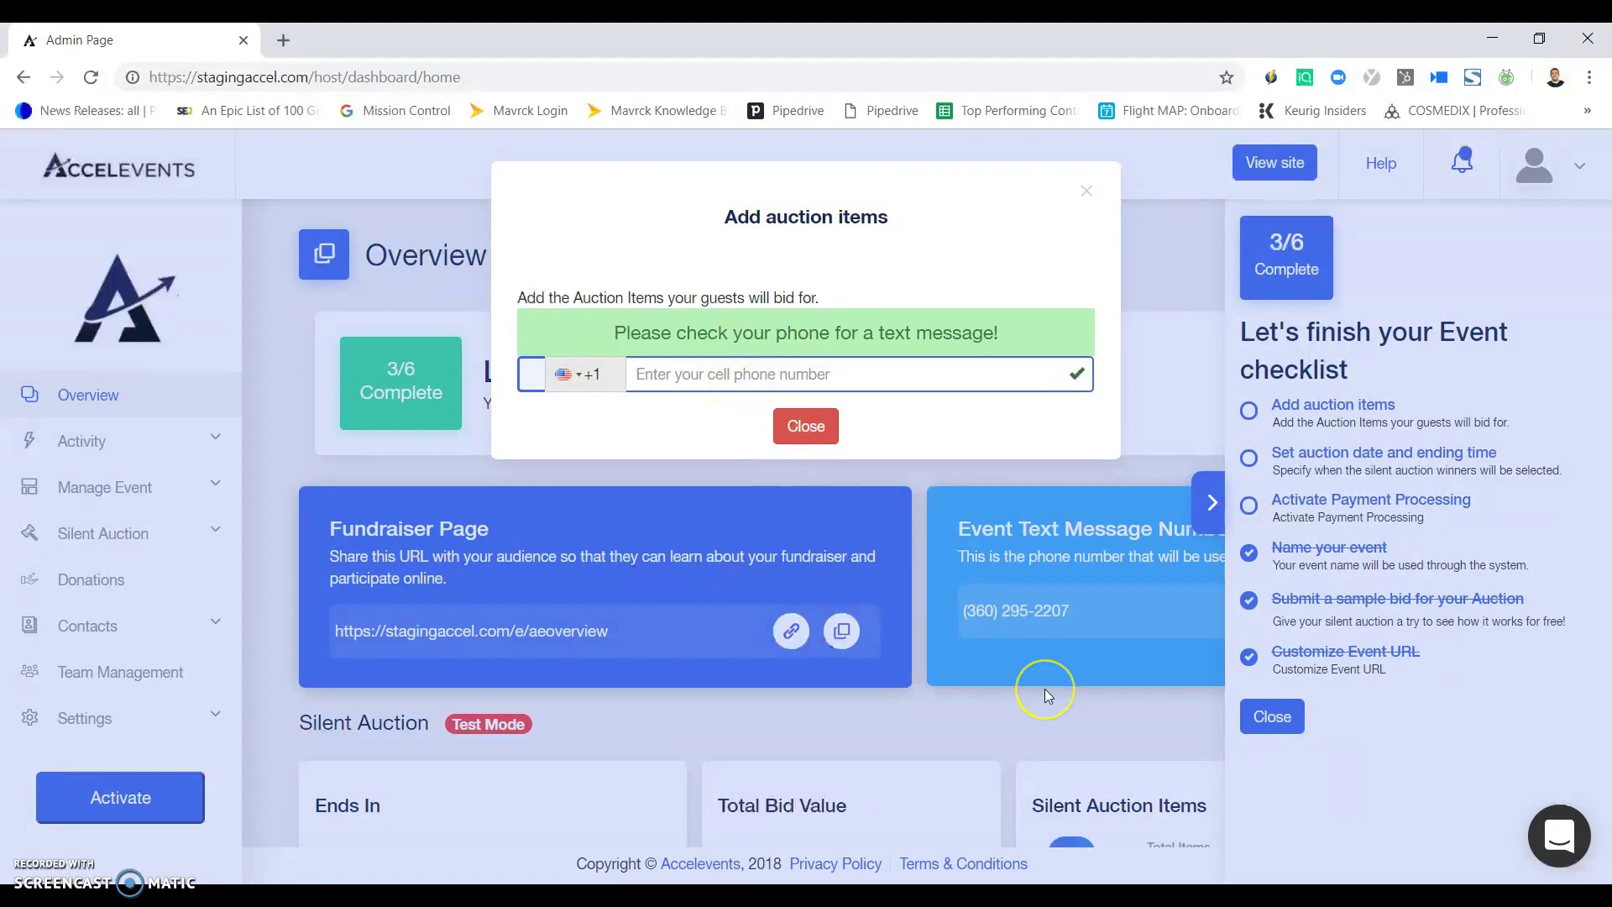
- Dismiss the text confirmation, then hide and reopen the checklist to confirm 3 of 6 progress
{"action": "left_click", "coordinate": [805, 426]}
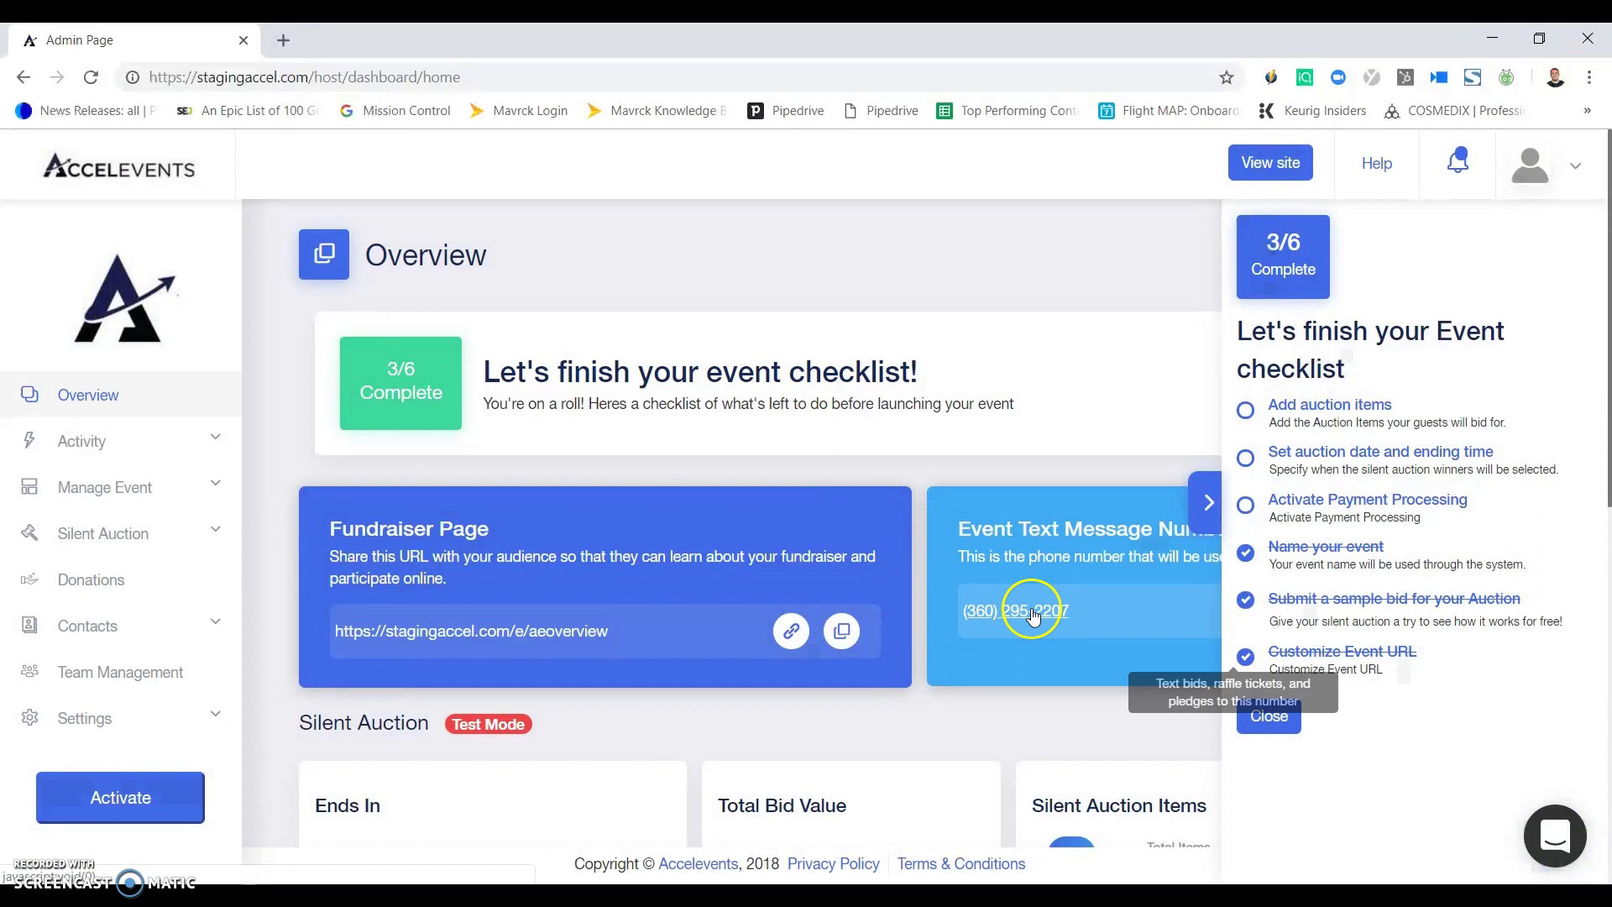
{"action": "left_click", "coordinate": [1269, 715]}
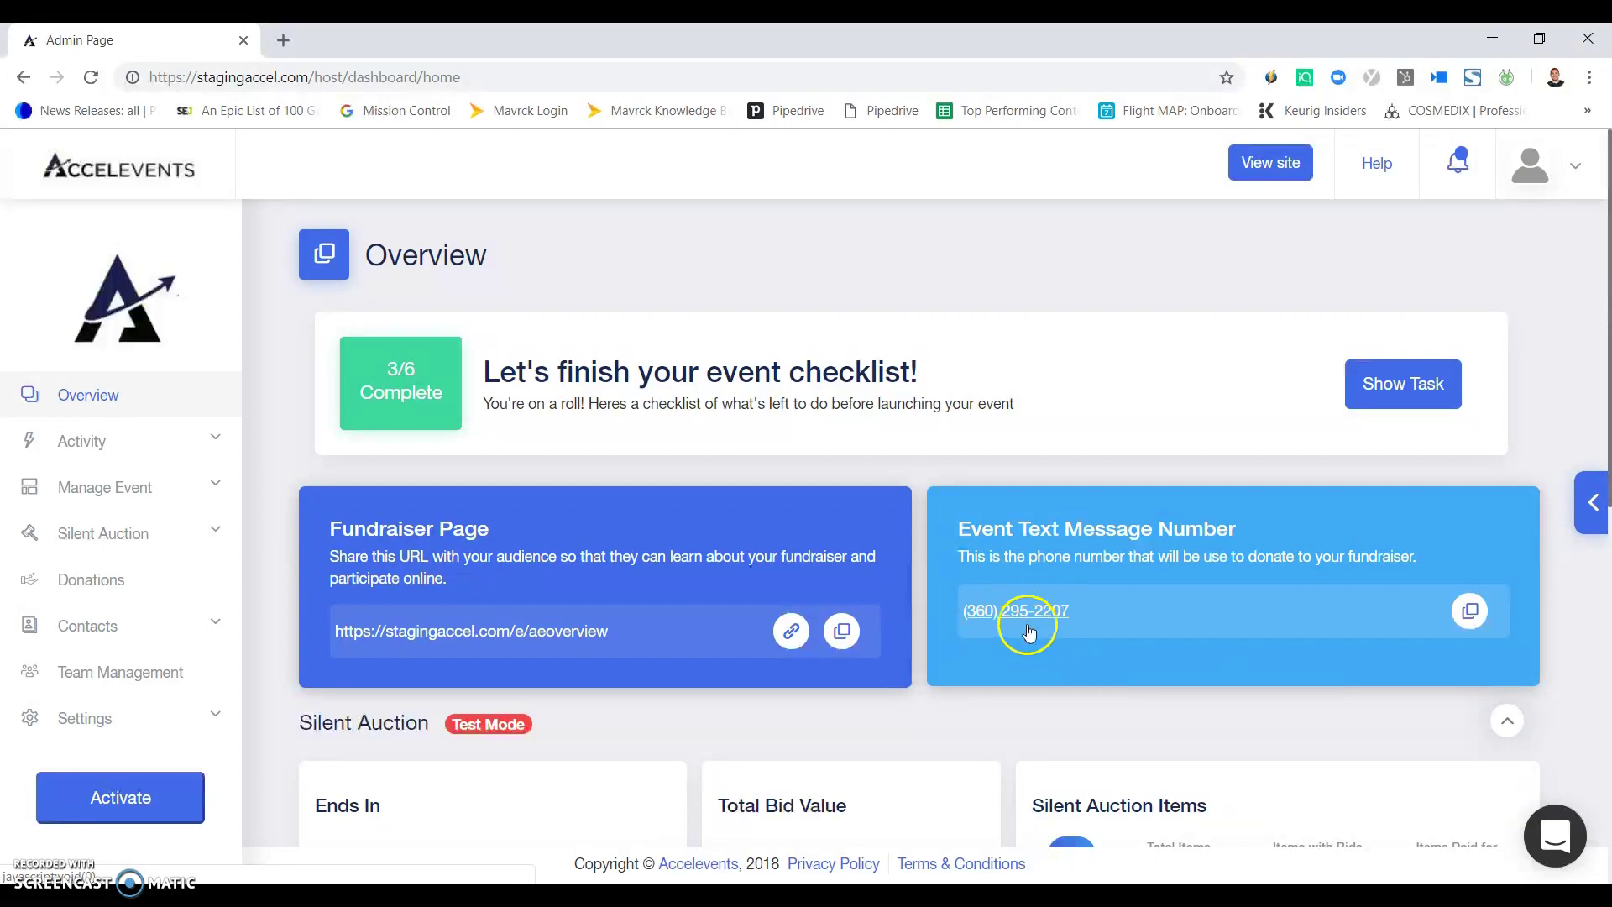
{"action": "left_click", "coordinate": [1381, 401]}
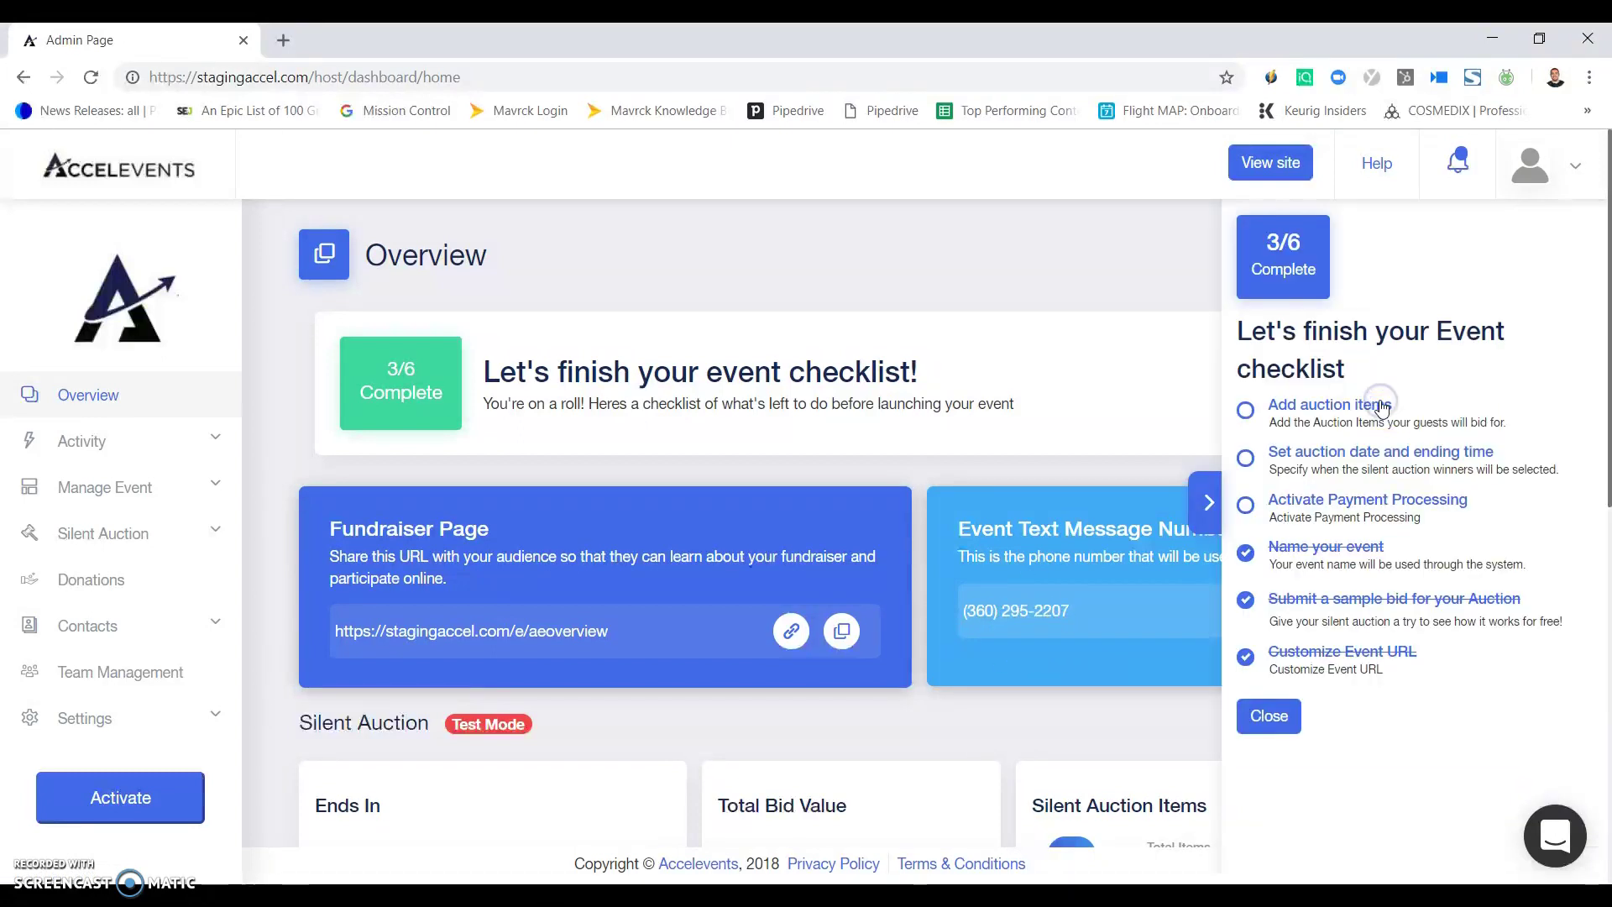